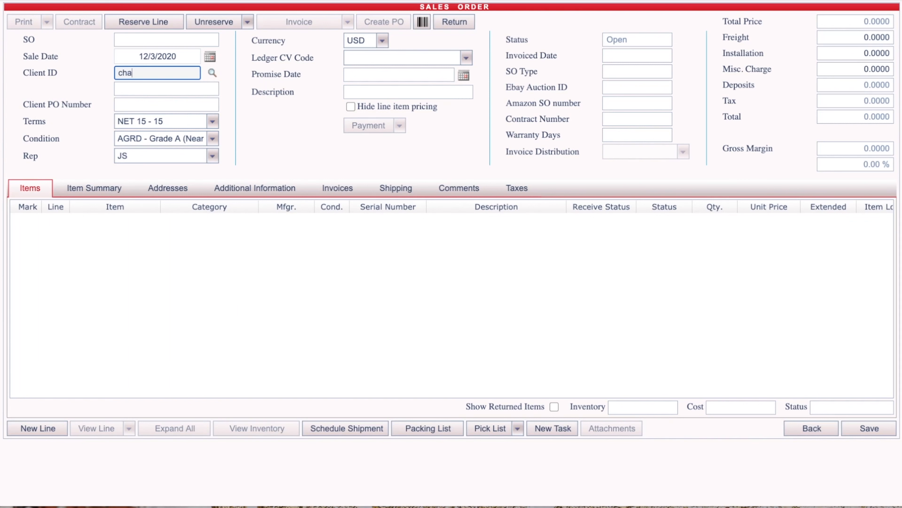
Assign client CHASE to the sales order and start a new line for the item ELITEBOOK 2540P.
left_click(224, 248)
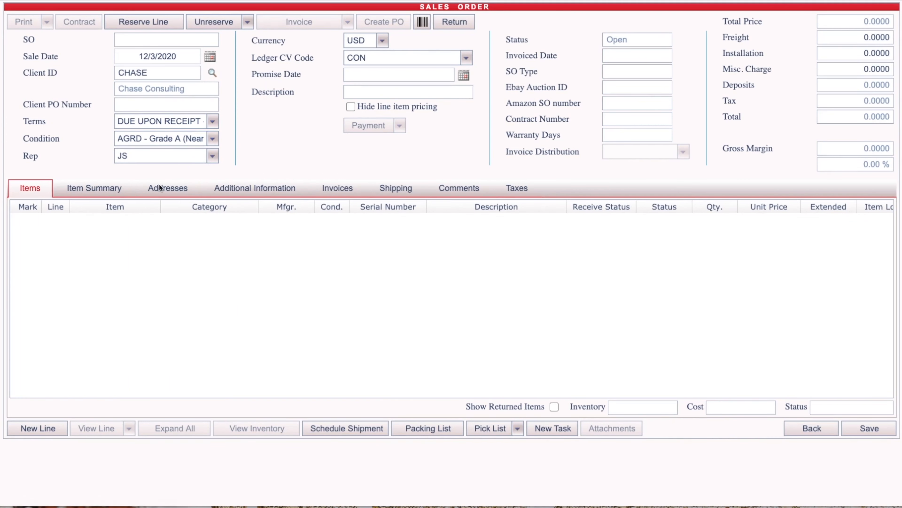
left_click(38, 428)
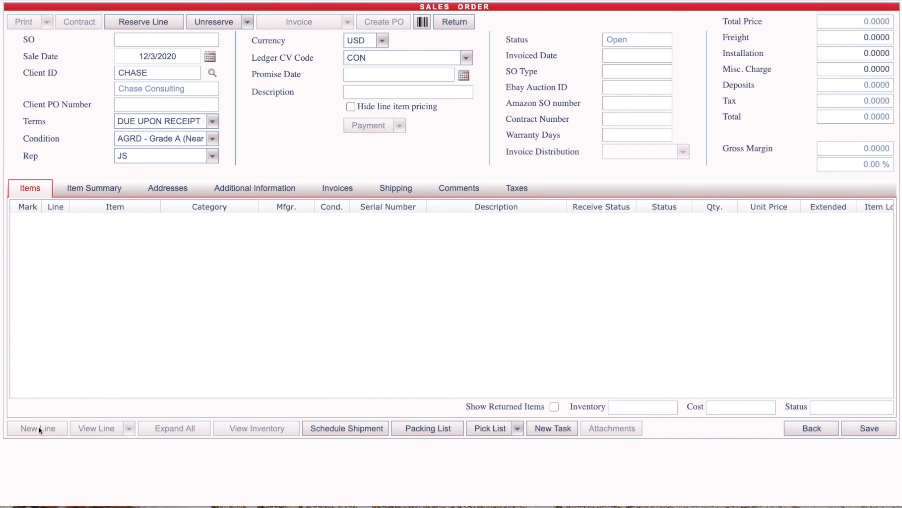
type("ELITEBOOK 2540P")
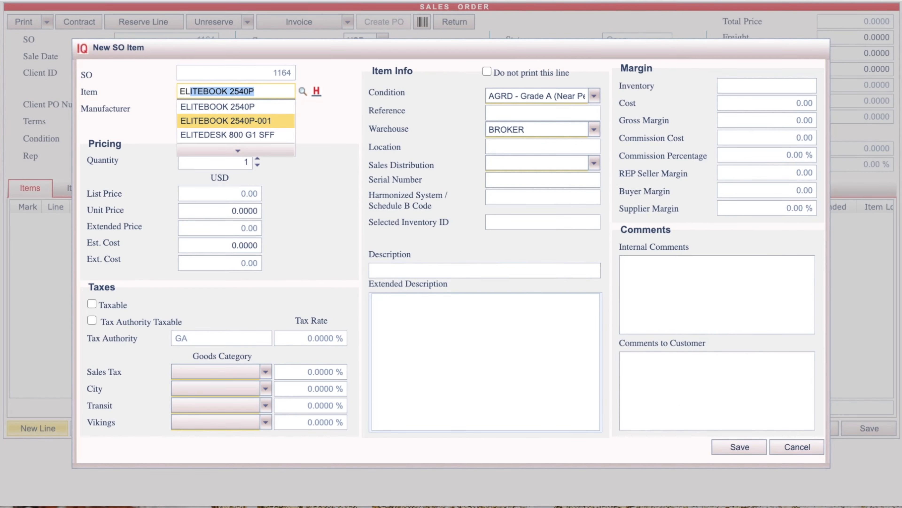
key("Up")
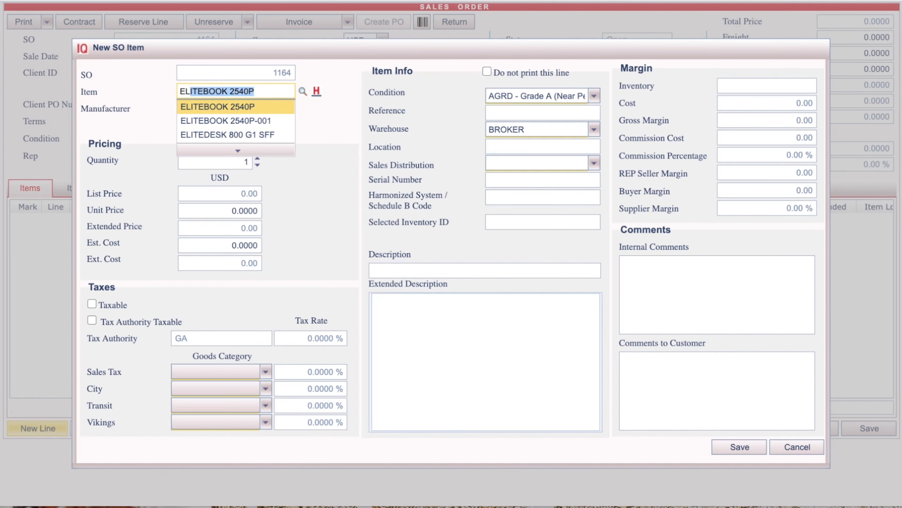
key("Return")
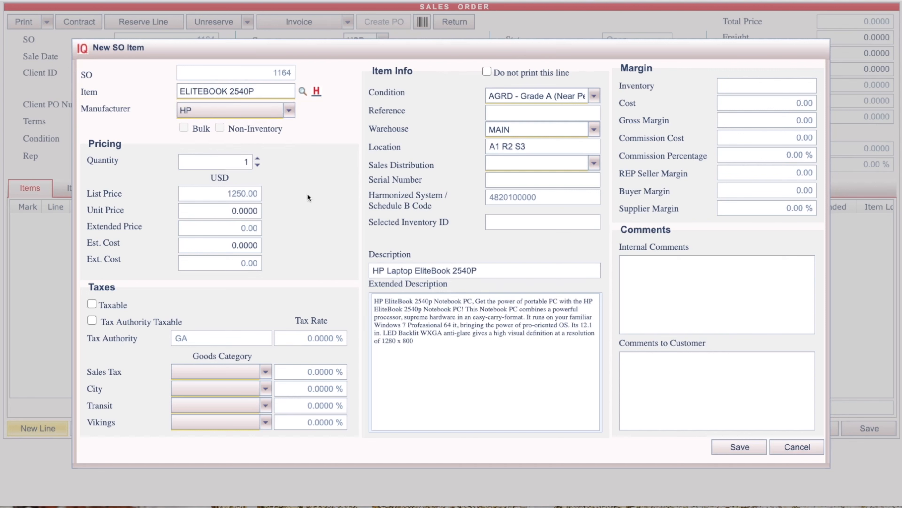
Set the unit price of the new line item to 900 and save the line.
left_click(220, 216)
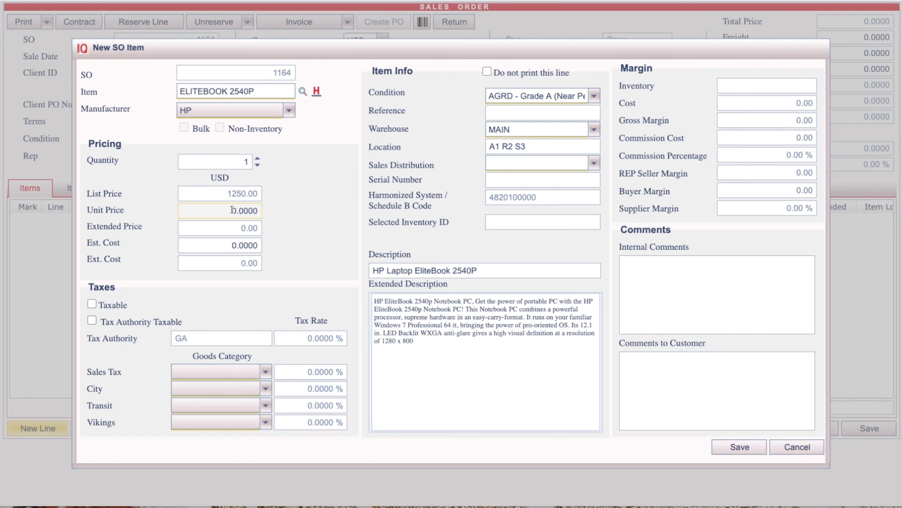
left_click(232, 211)
type("900")
key("Delete")
left_click(277, 214)
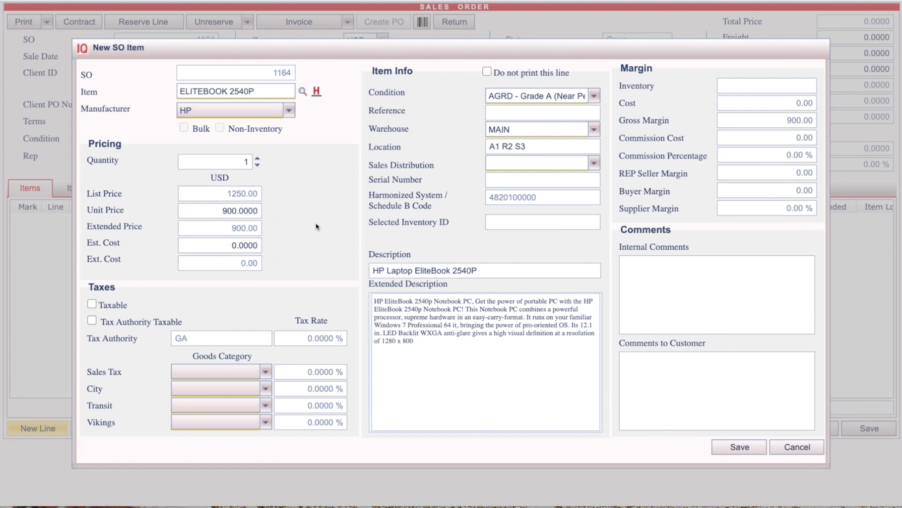
left_click(725, 447)
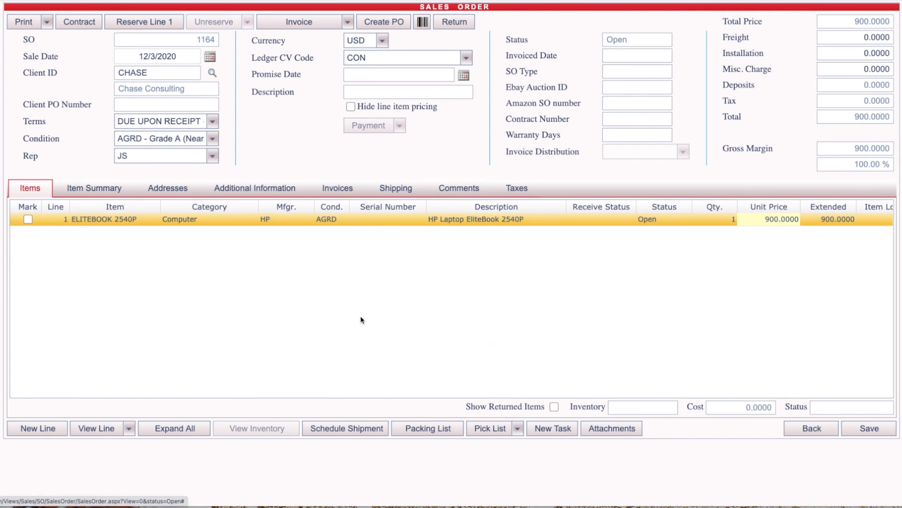
Schedule a shipment for the order with DHL as the provider and Overnight as the service type.
left_click(348, 428)
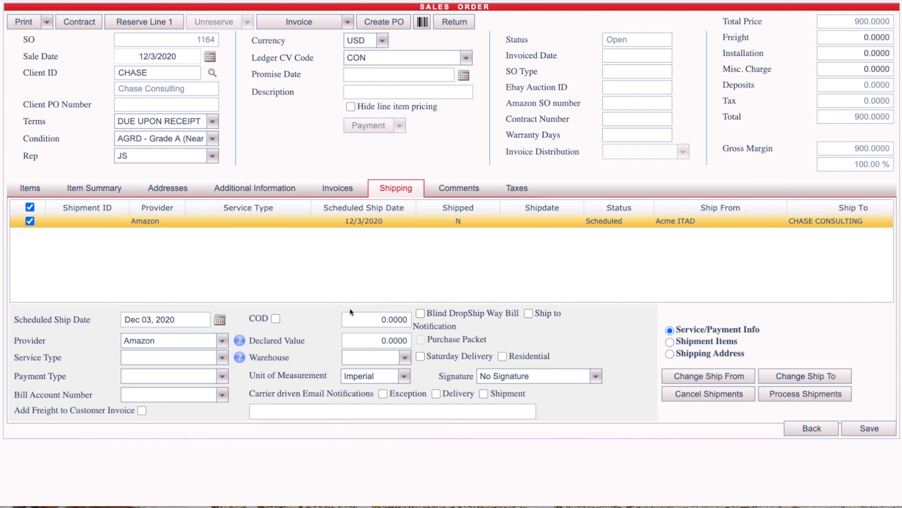
left_click(144, 339)
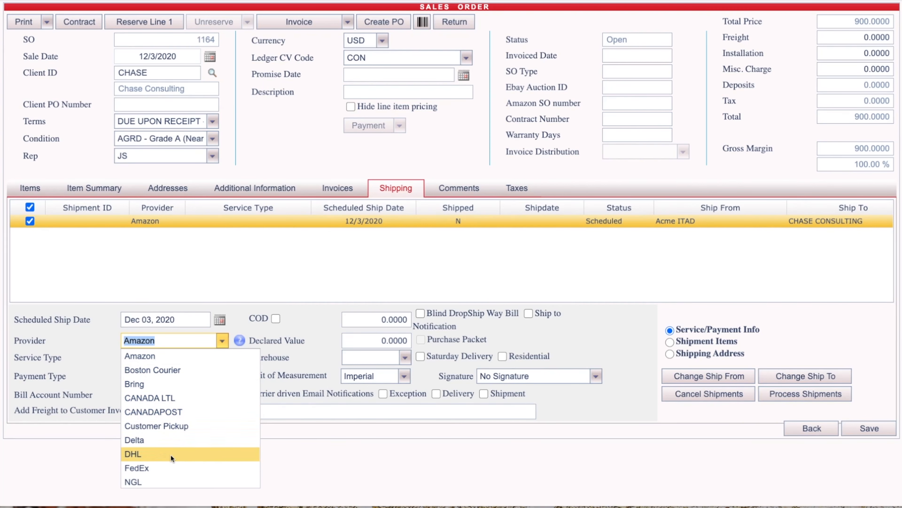
left_click(156, 453)
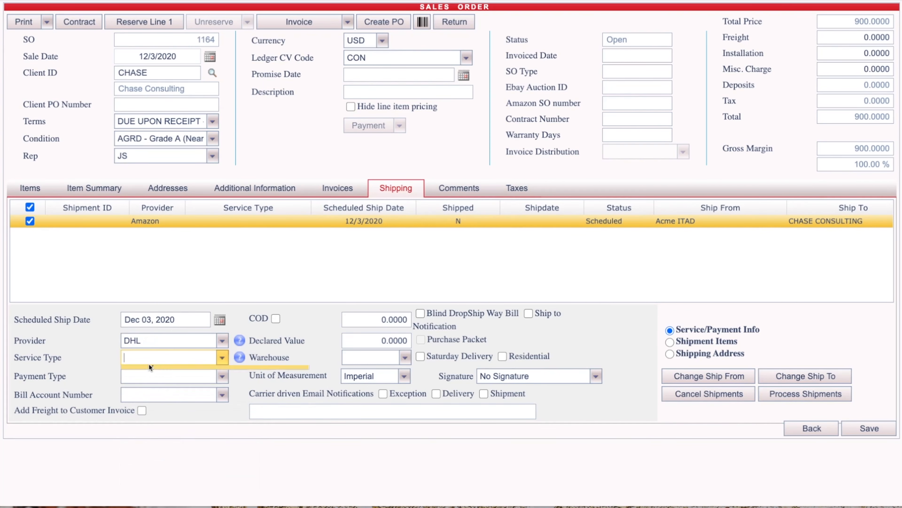
left_click(149, 362)
left_click(155, 380)
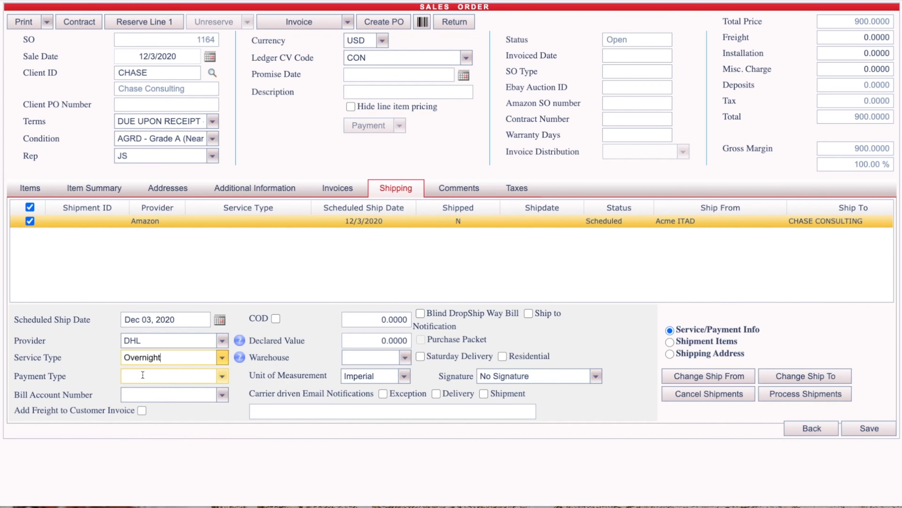
Set the shipment's payment type to Sender and enter the bill account number.
left_click(141, 374)
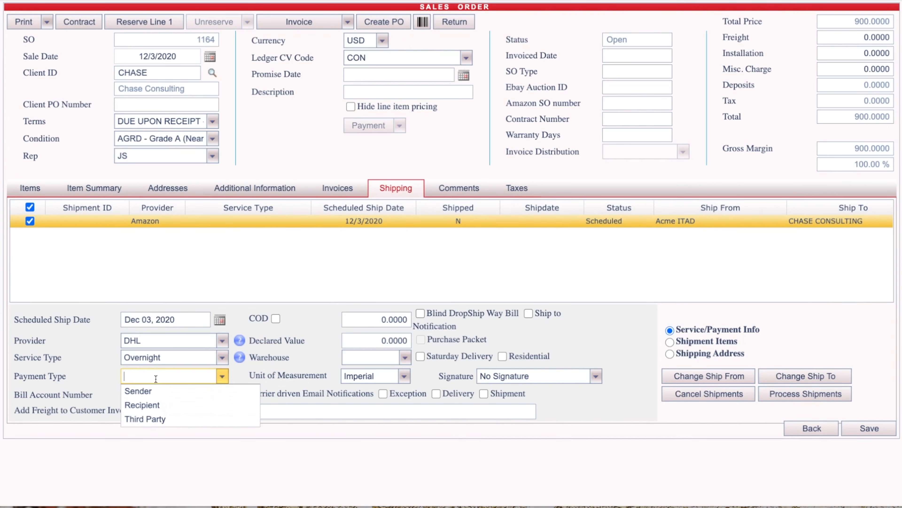
left_click(162, 390)
left_click(159, 393)
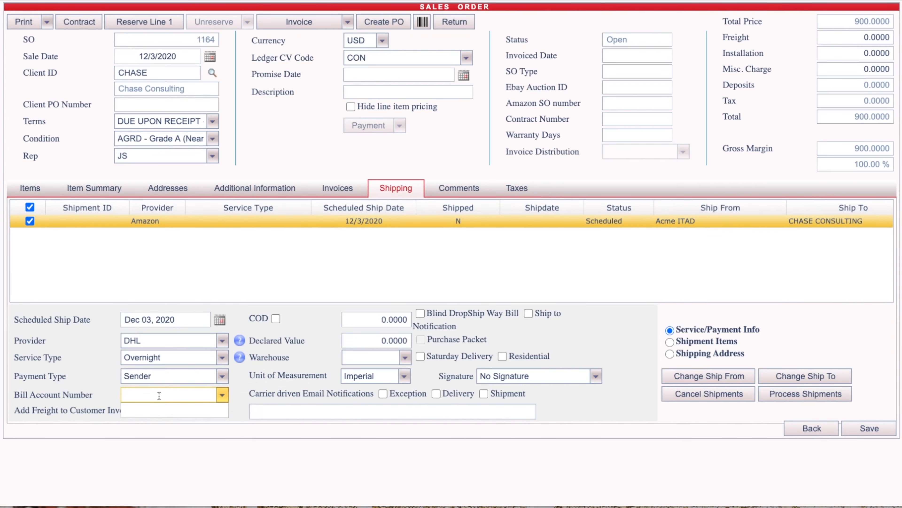
type("123456")
left_click(173, 419)
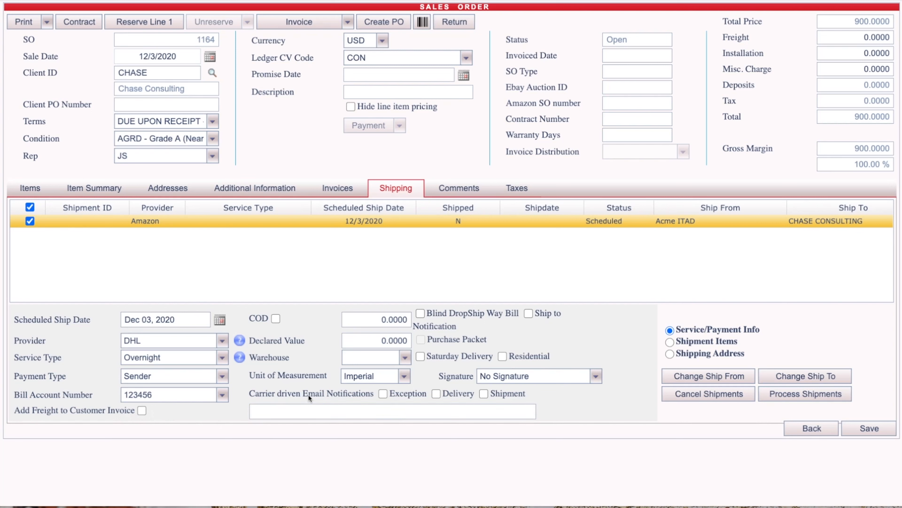
Set the shipment's warehouse to BROKER and enable Blind DropShip Way Bill, accepting the proposed Ship From and Ship To addresses.
left_click(368, 357)
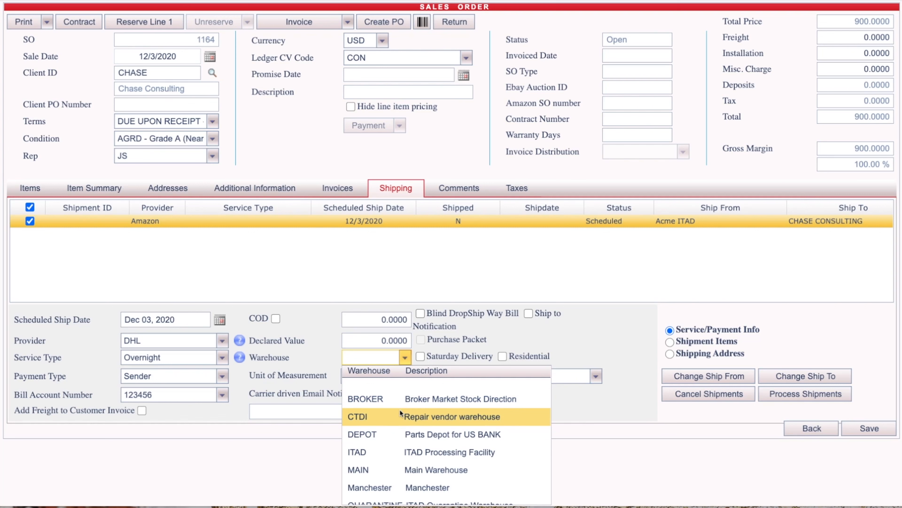
left_click(375, 401)
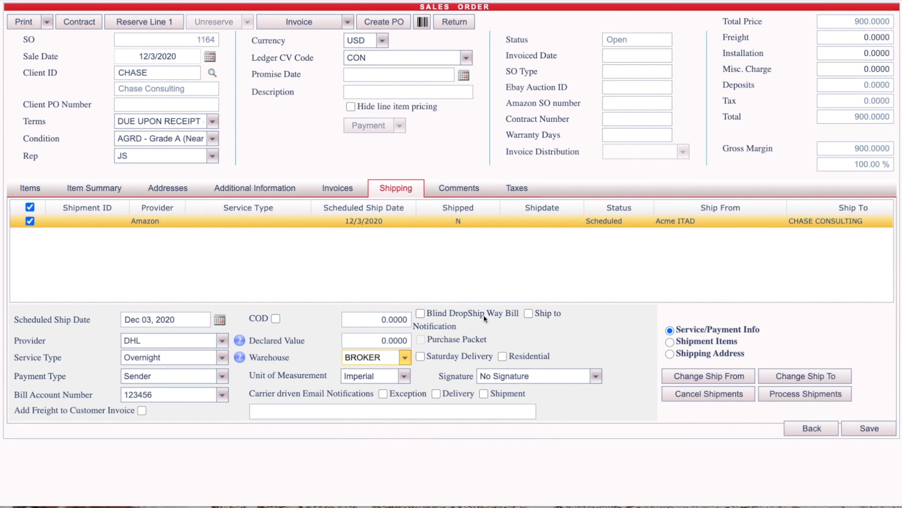
left_click(421, 312)
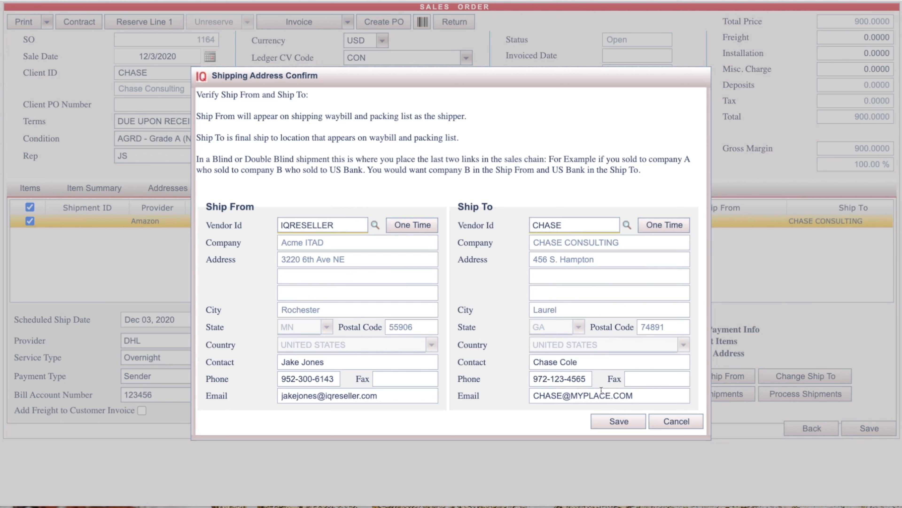
left_click(618, 423)
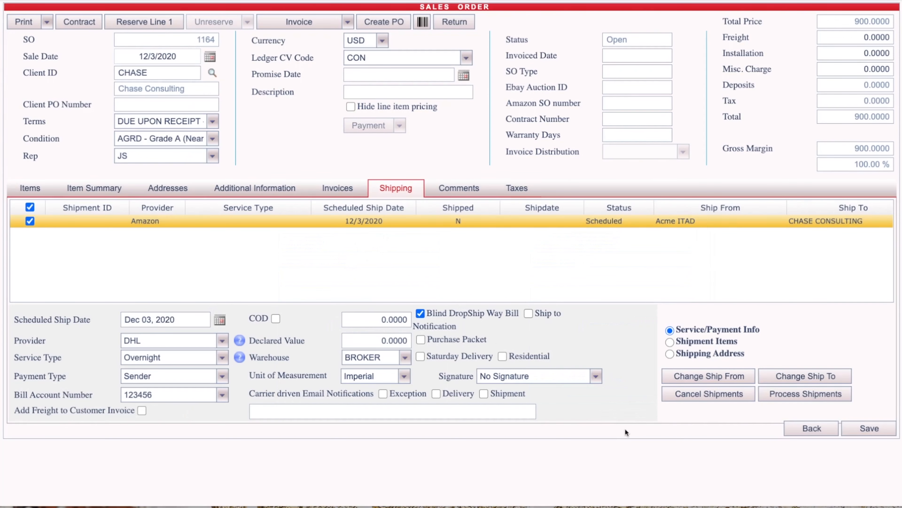
Request a purchase packet with a new purchase order and choose IQ as the vendor to purchase from.
left_click(433, 340)
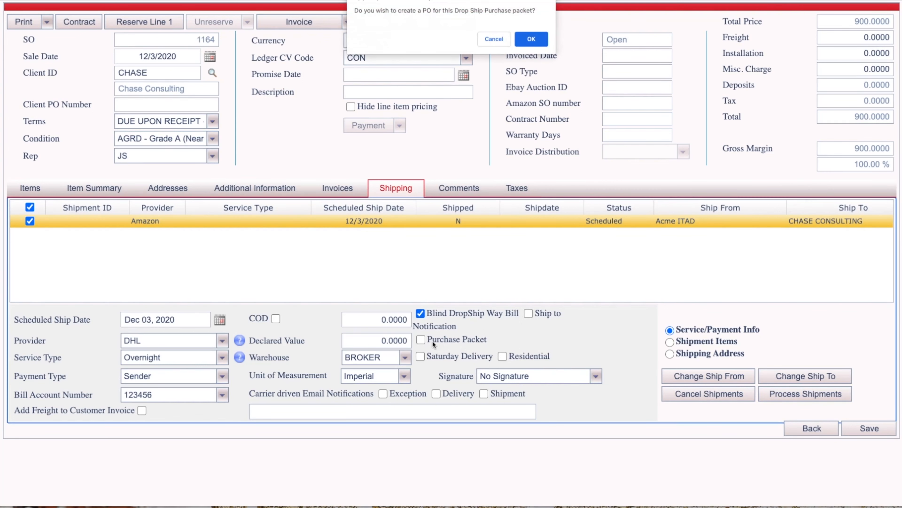
left_click(531, 40)
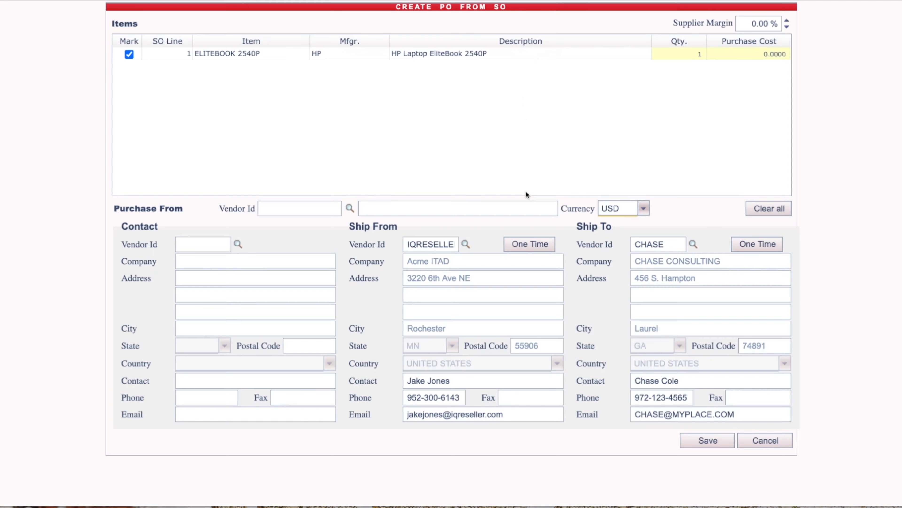
left_click(282, 206)
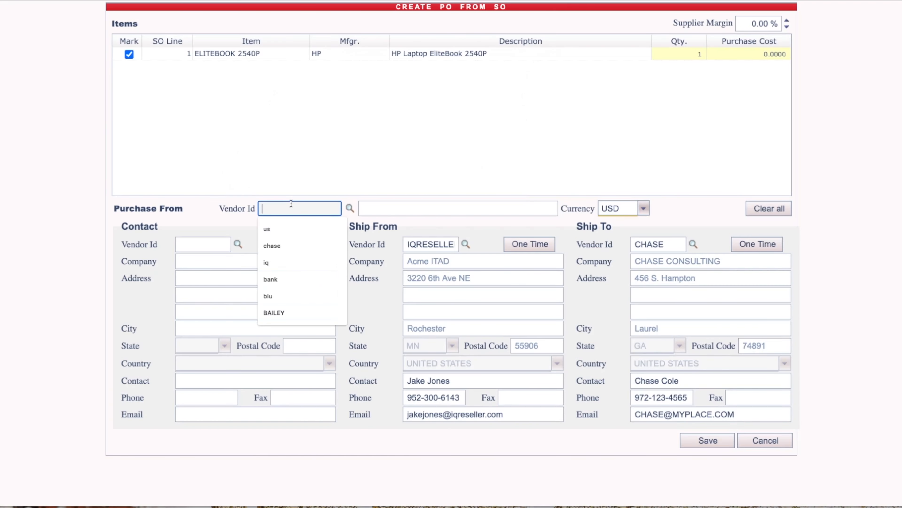
left_click(352, 208)
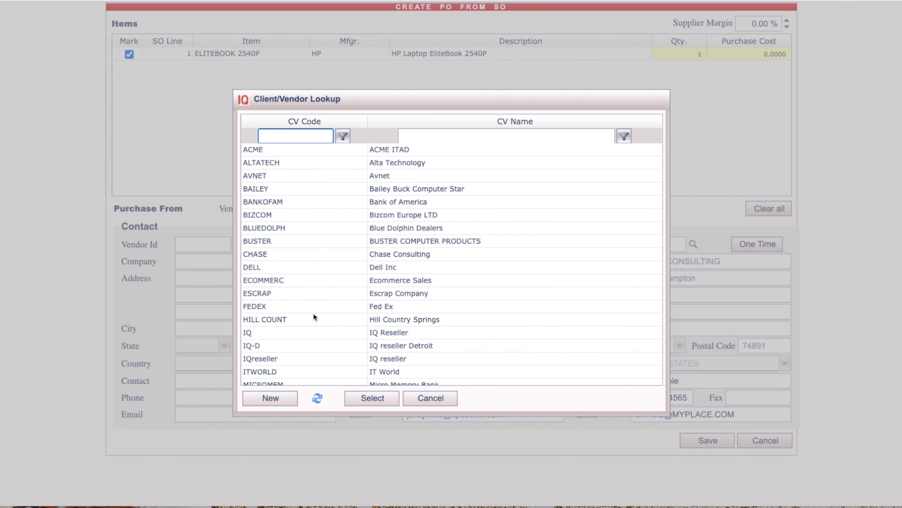
left_click(338, 334)
left_click(361, 396)
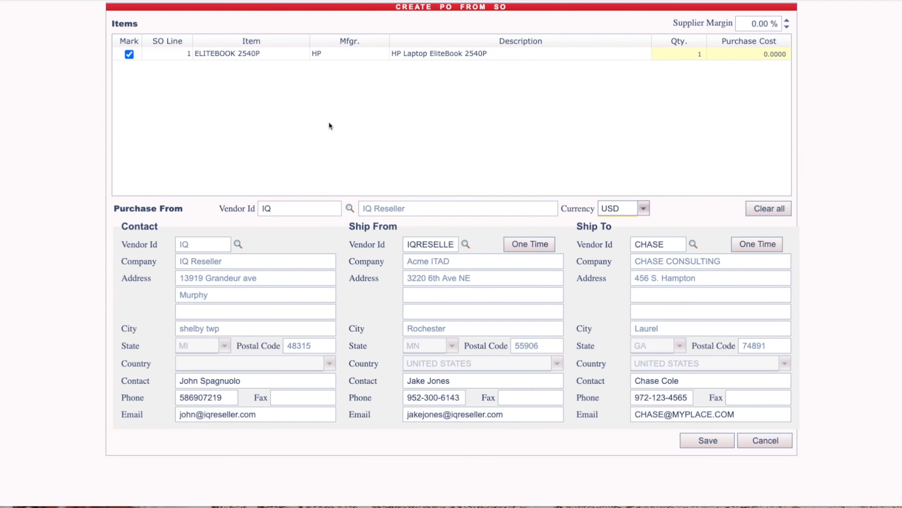
Set the purchase cost of the ELITEBOOK 2540P to 500 and save the purchase order.
left_click(761, 53)
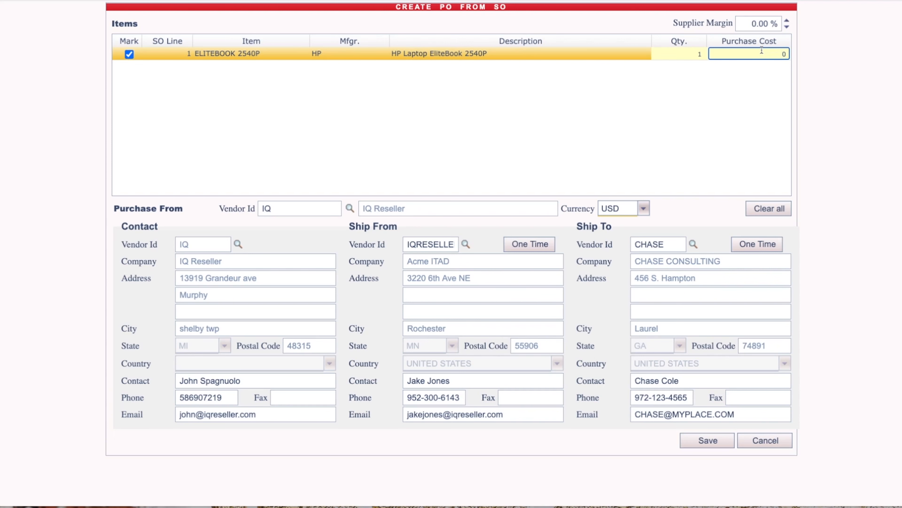
type("500")
left_click(755, 82)
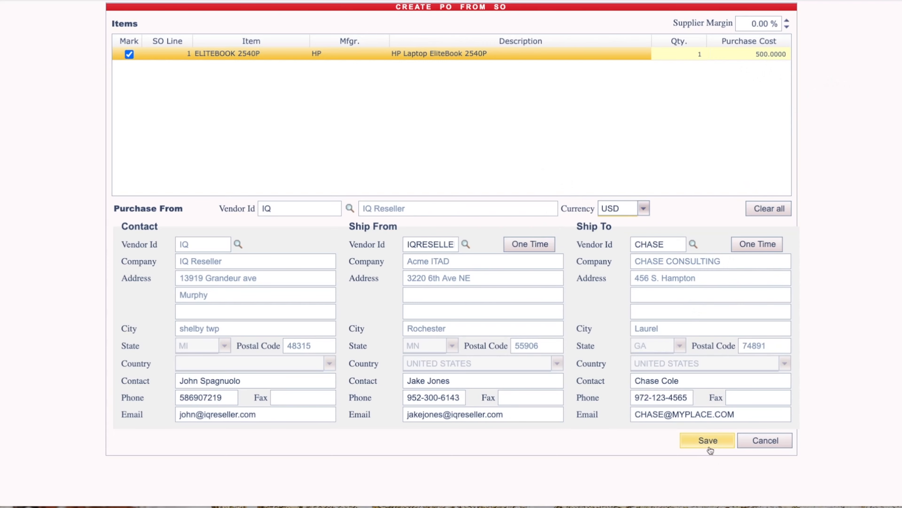
left_click(704, 440)
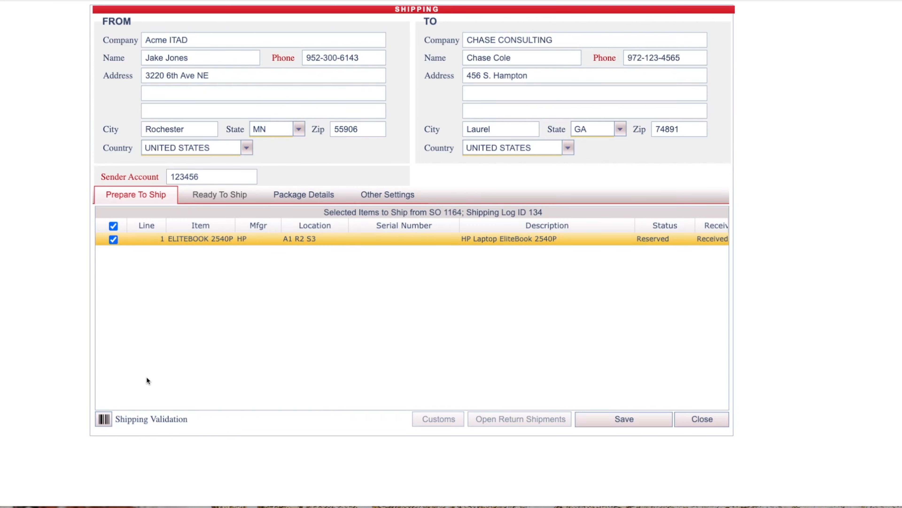
Run shipping validation for the ELITEBOOK 2540P, marking all its inventory entries and overriding the serial number scan.
left_click(104, 418)
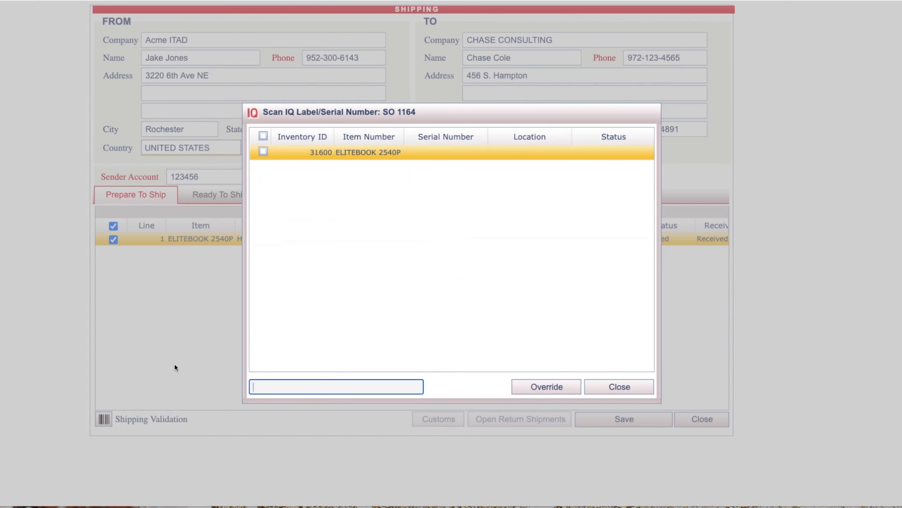
left_click(262, 136)
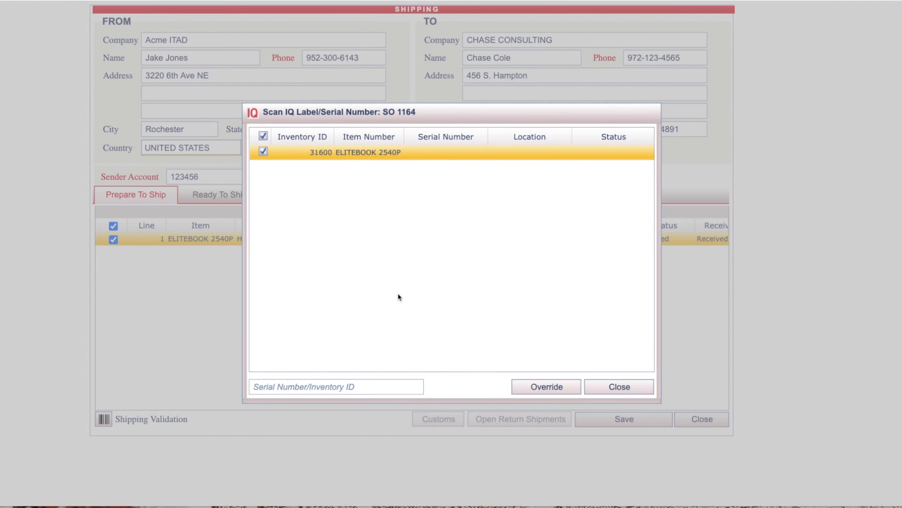
left_click(559, 391)
left_click(599, 391)
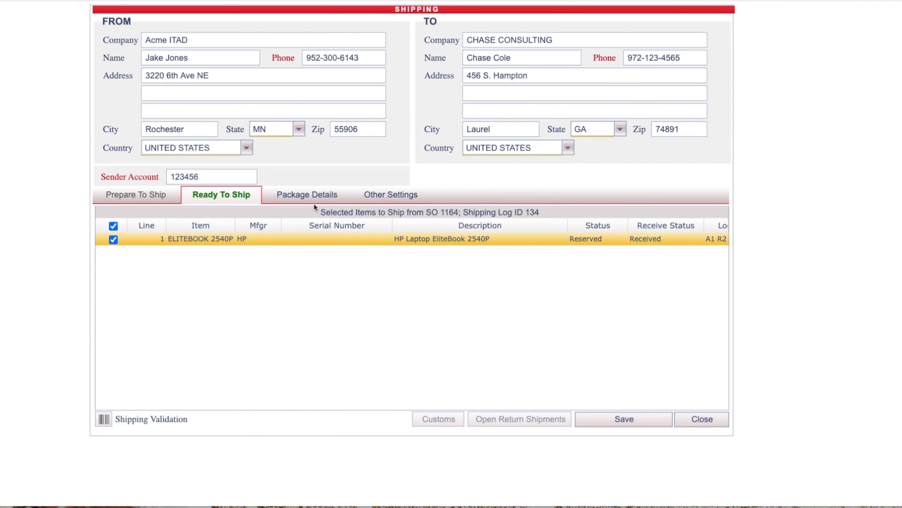
In the package details, set the package's declared value to $500 and its weight to 5.
left_click(308, 196)
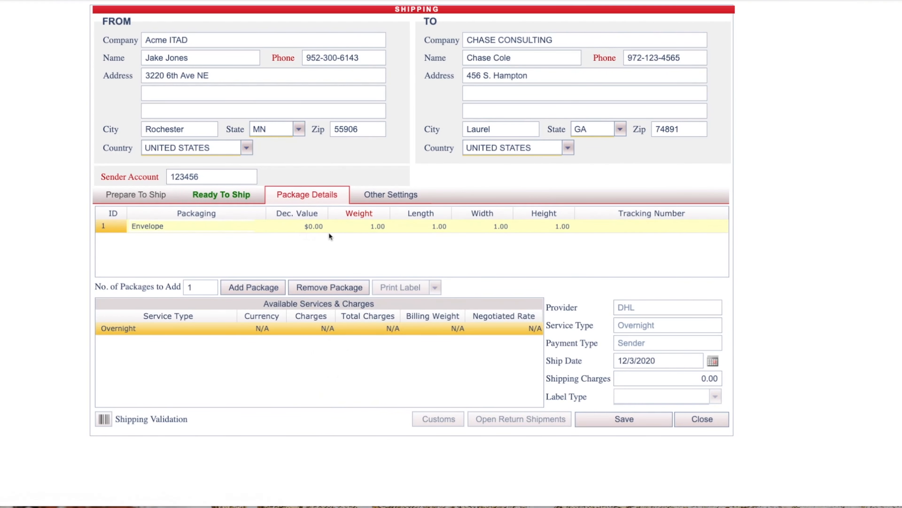
left_click(323, 227)
type("500")
left_click(377, 249)
left_click(375, 228)
type("5")
Set the package's length, width and height to 12 each.
left_click(411, 228)
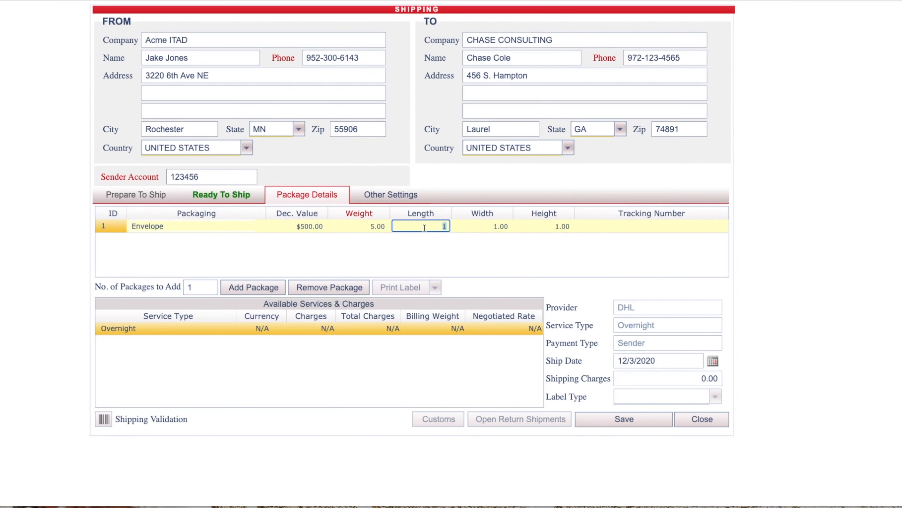
type("12")
left_click(492, 229)
type("12")
left_click(551, 230)
type("12")
left_click(562, 269)
Enter the package's tracking number and save the shipment.
left_click(635, 226)
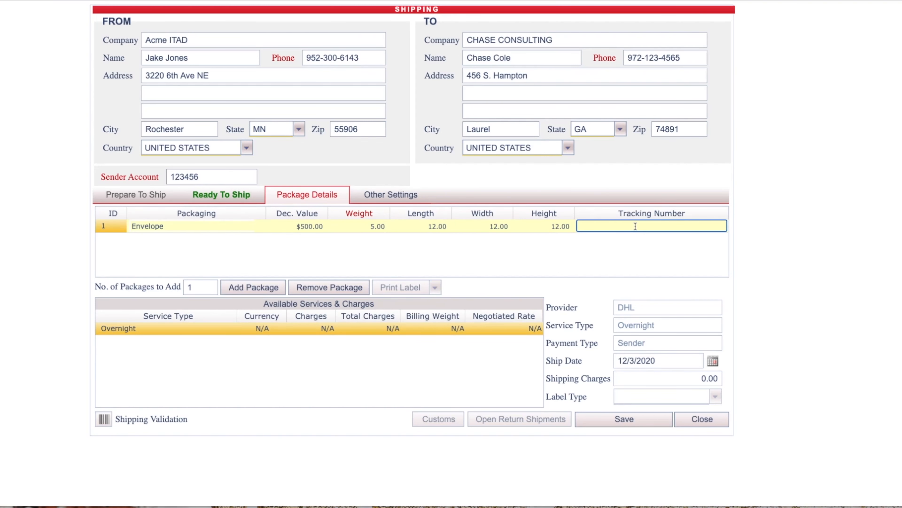
type("1234566")
left_click(568, 259)
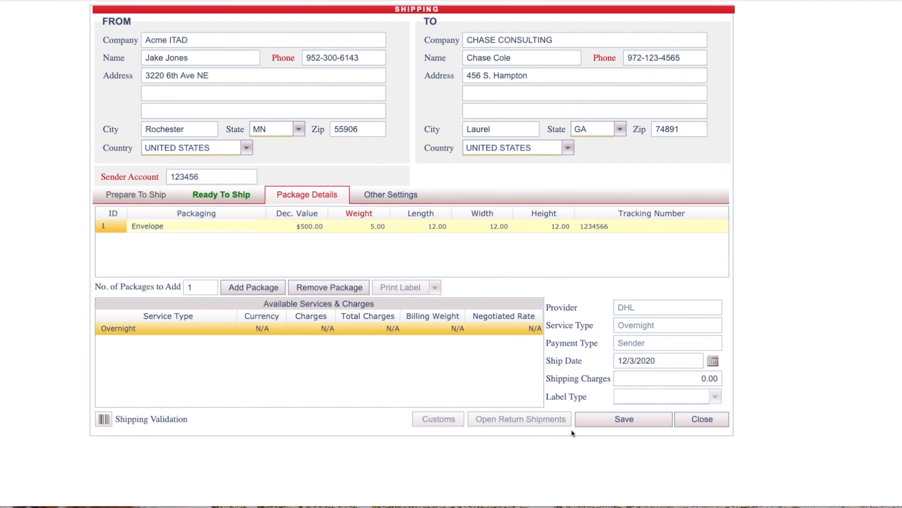
left_click(608, 419)
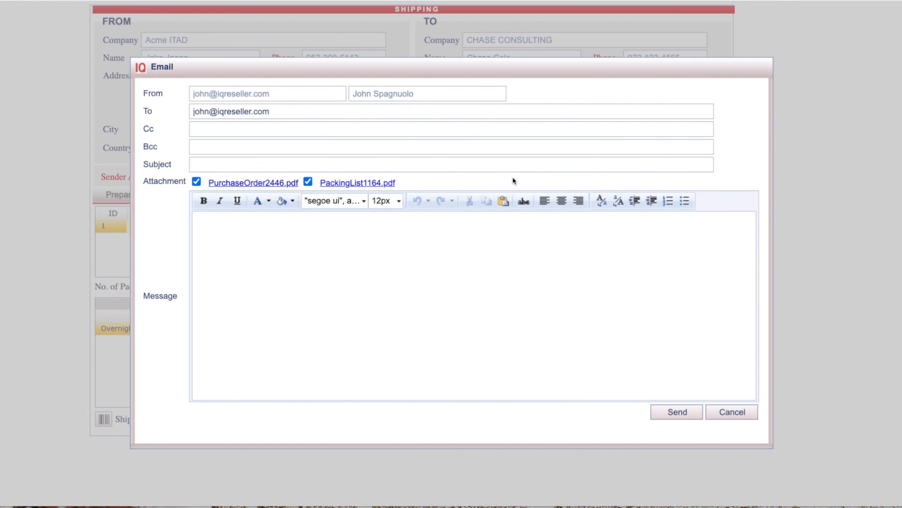
Open the email's purchase order and packing list attachments, examining the purchase order's vendor, bill-to and ship-to details.
left_click(248, 185)
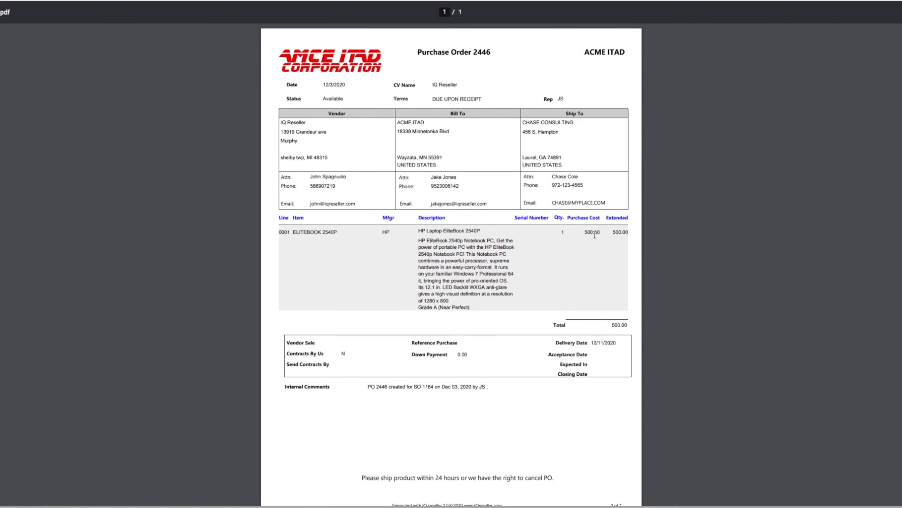
left_click_drag(526, 123, 575, 123)
left_click_drag(289, 124, 315, 127)
left_click_drag(526, 122, 570, 123)
left_click_drag(420, 122, 425, 123)
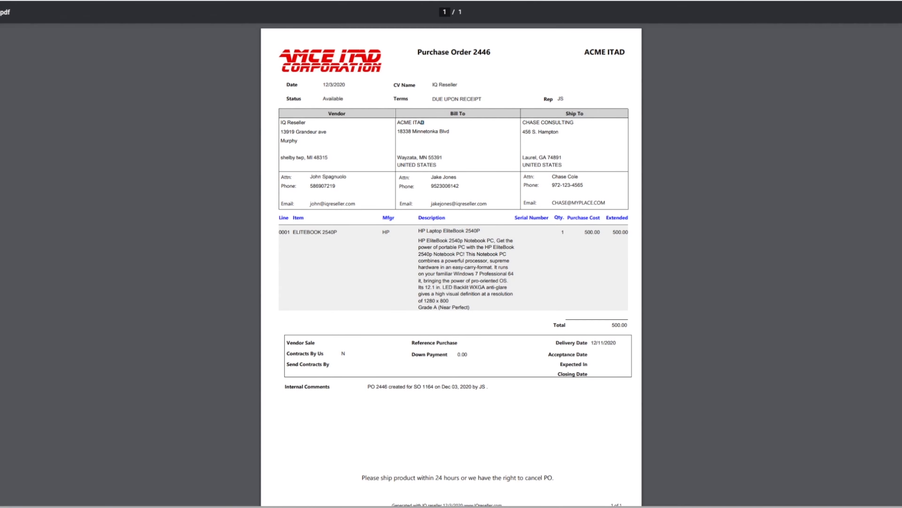
key("ctrl+w")
left_click(343, 270)
left_click(376, 184)
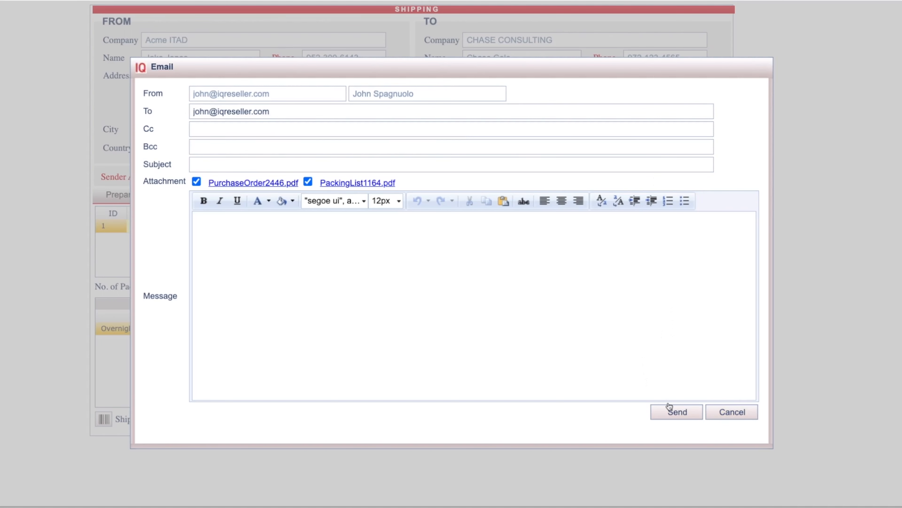
Cancel the email and close the shipment form, returning to the sales order's line items.
left_click(733, 413)
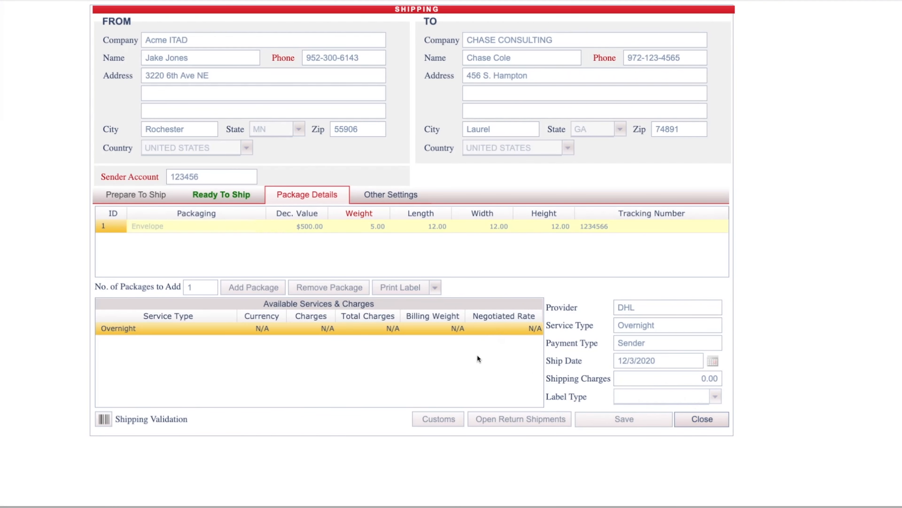
left_click(716, 419)
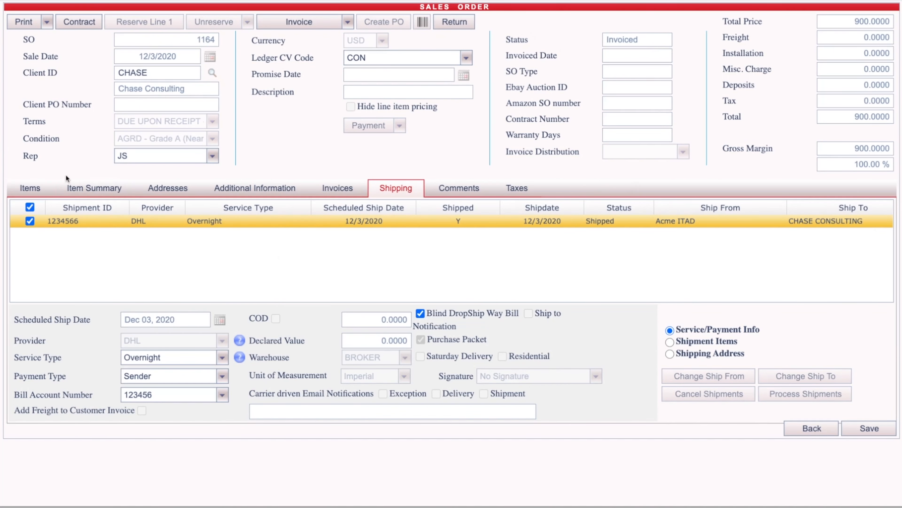
left_click(30, 187)
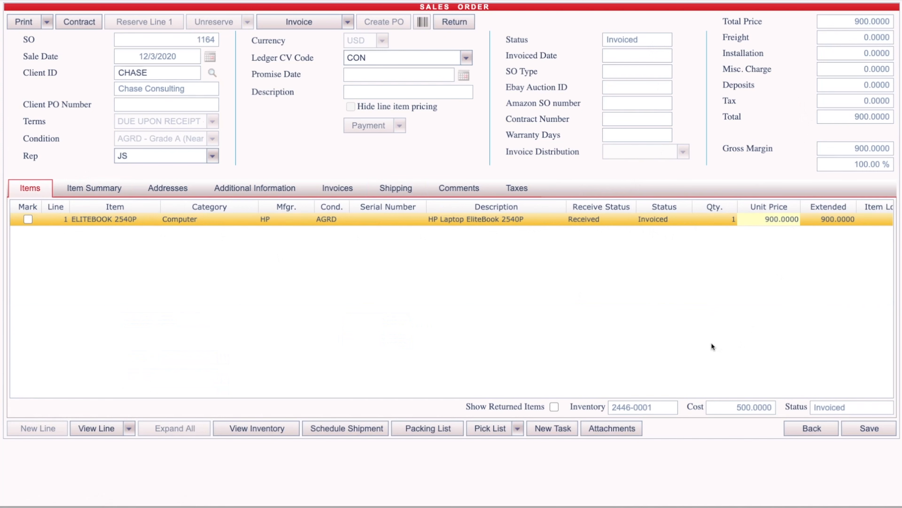